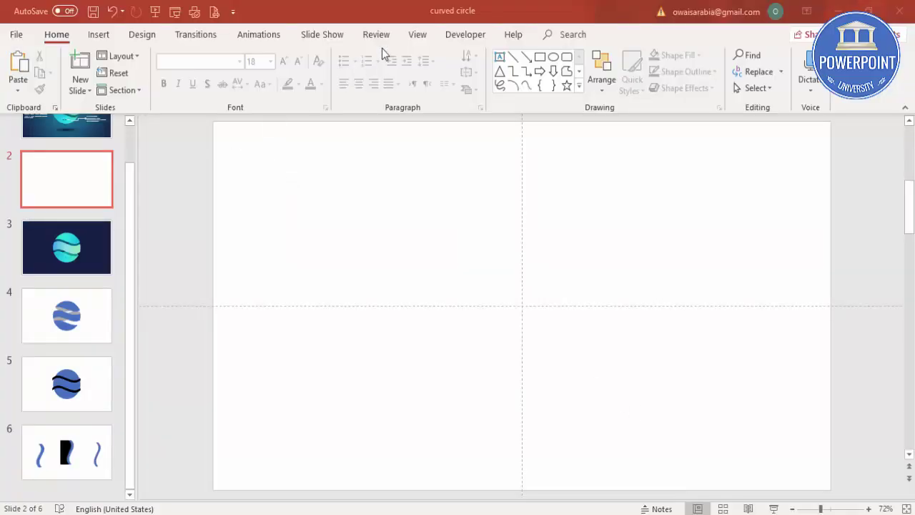
# Draw a tall blue rectangle near the centre of the blank slide
pyautogui.click(415, 33)
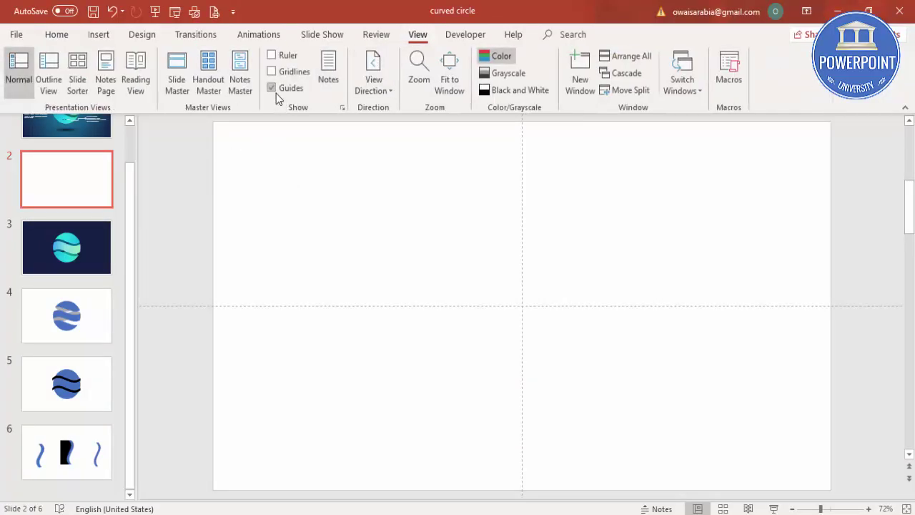
pyautogui.click(98, 34)
pyautogui.click(214, 89)
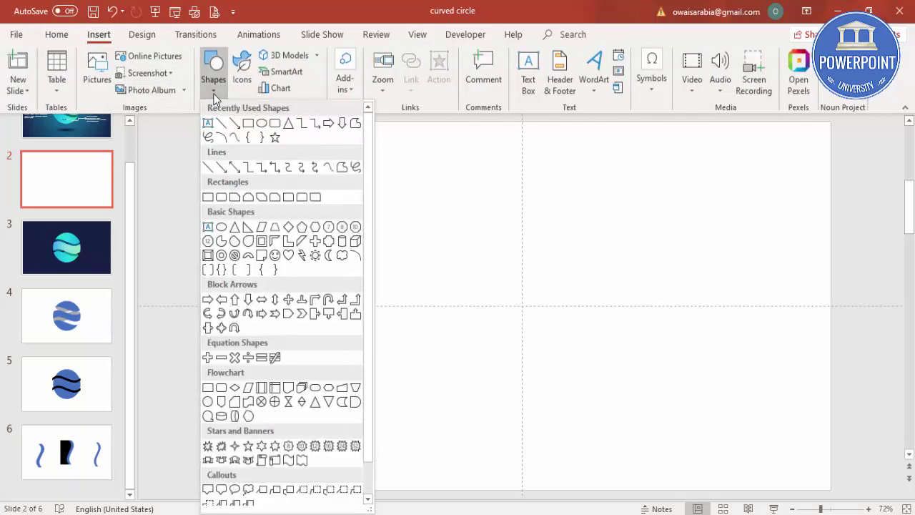
pyautogui.click(208, 198)
pyautogui.moveTo(481, 212); pyautogui.dragTo(571, 381)
# Remove the rectangle's outline and centre it horizontally and vertically on the slide
pyautogui.click(350, 71)
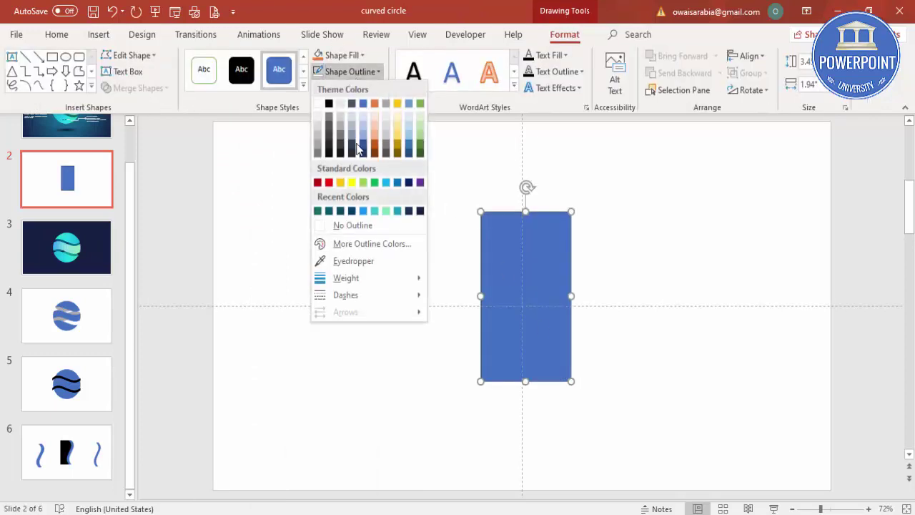
pyautogui.click(358, 226)
pyautogui.click(744, 57)
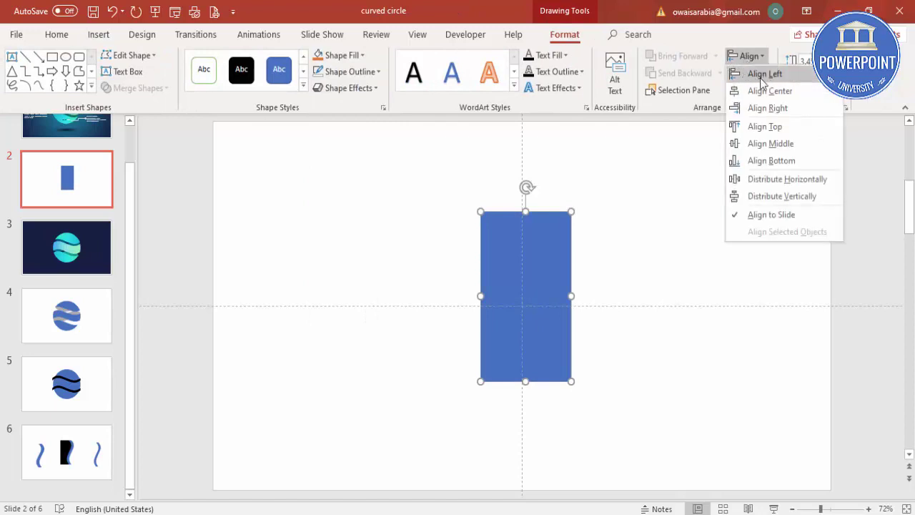
pyautogui.click(762, 90)
pyautogui.click(747, 56)
pyautogui.click(763, 144)
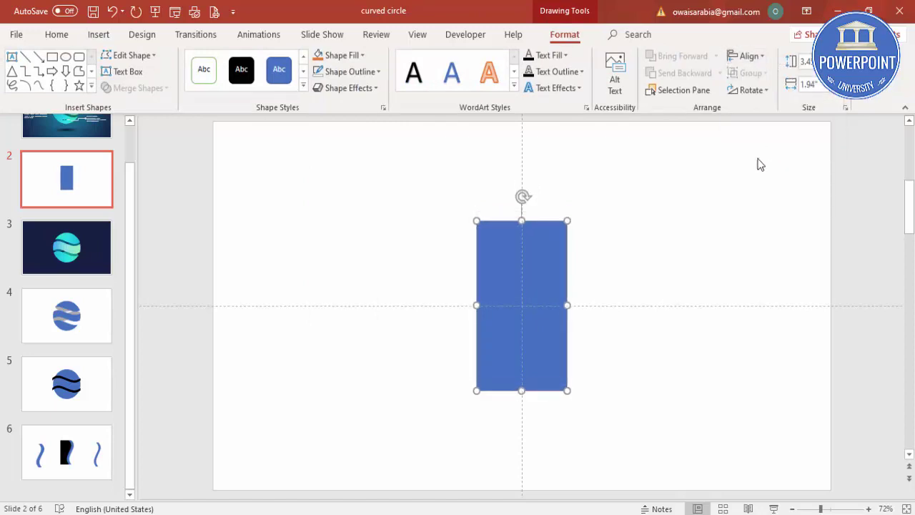
# Enter Edit Points on the rectangle and add a point midway down its right edge
pyautogui.rightClick(545, 262)
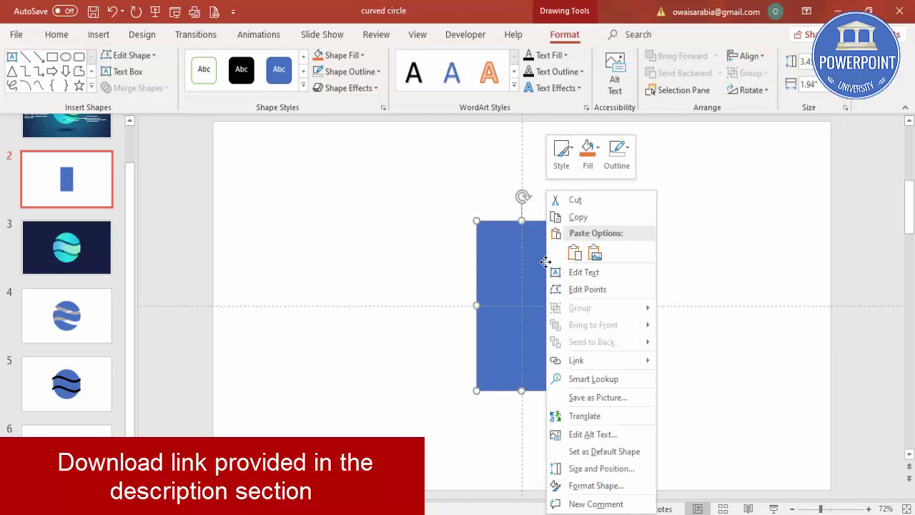
pyautogui.click(579, 289)
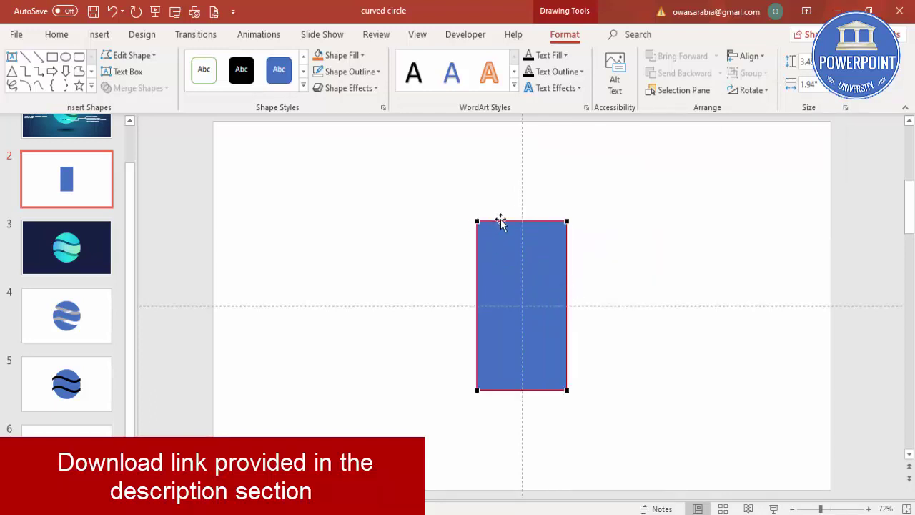
pyautogui.rightClick(567, 305)
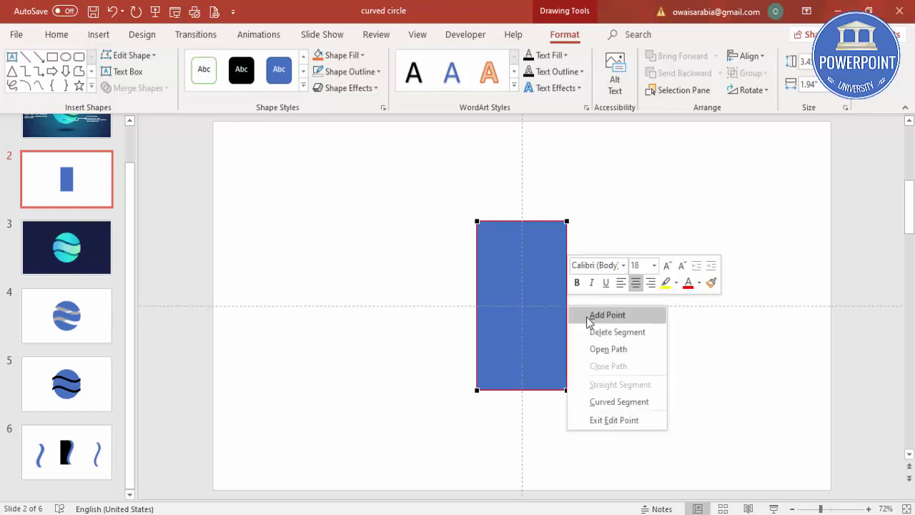
pyautogui.click(597, 316)
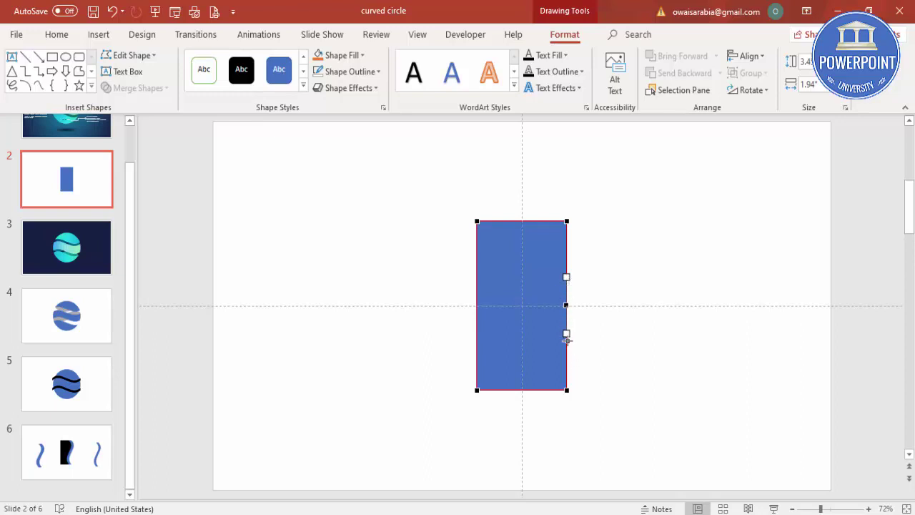
# Bend the right edge's Bezier handles into a smooth S curve, bulging out above and in below
pyautogui.moveTo(560, 338); pyautogui.dragTo(540, 343)
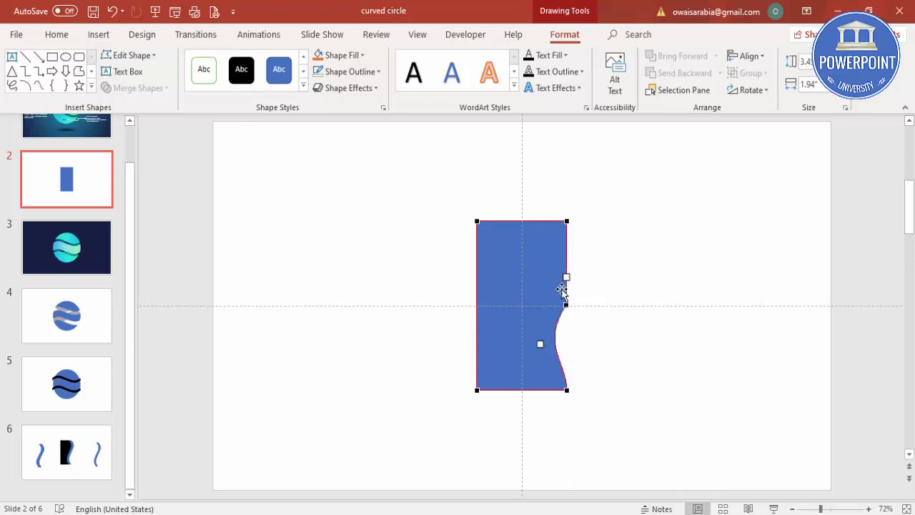
pyautogui.moveTo(567, 276); pyautogui.dragTo(591, 262)
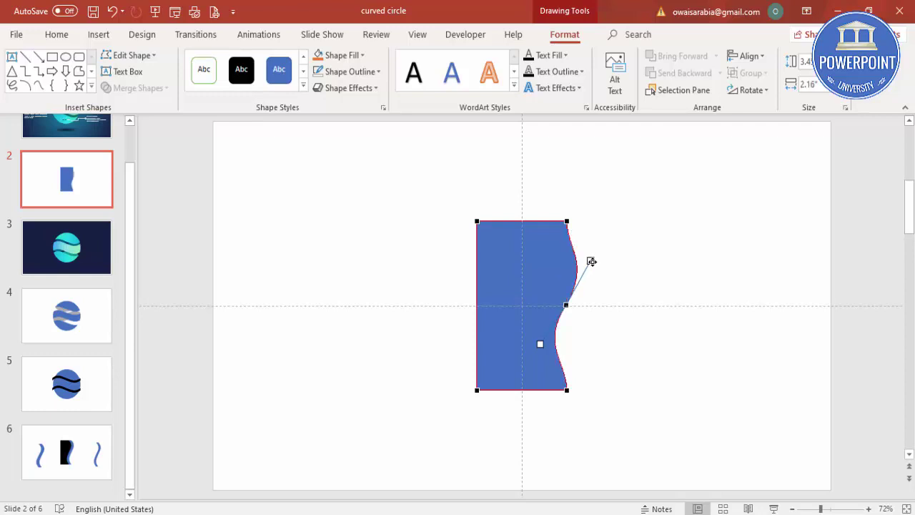
pyautogui.click(568, 222)
pyautogui.moveTo(570, 248); pyautogui.dragTo(586, 250)
pyautogui.click(567, 391)
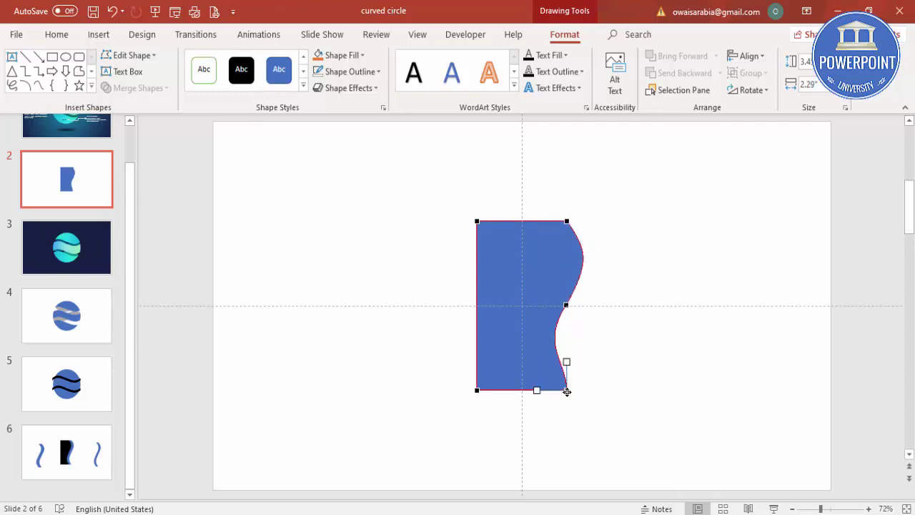
pyautogui.moveTo(567, 362); pyautogui.dragTo(553, 367)
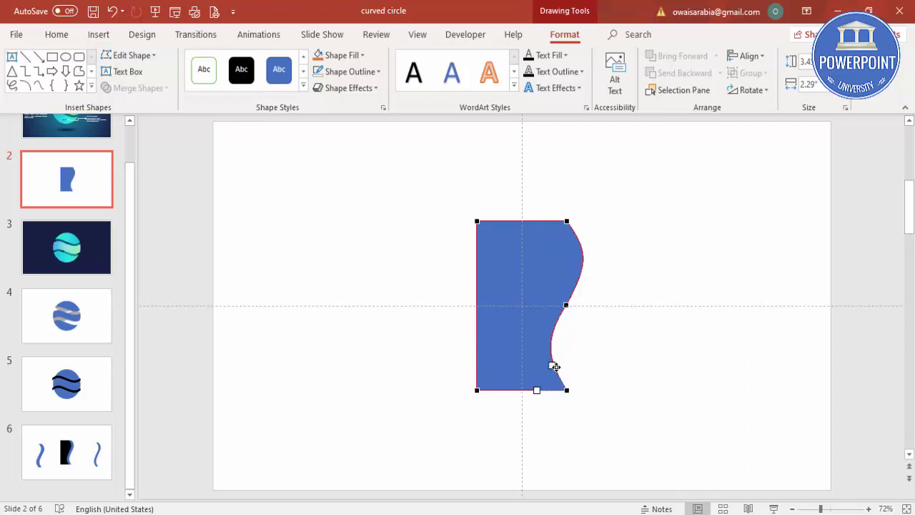
pyautogui.click(567, 304)
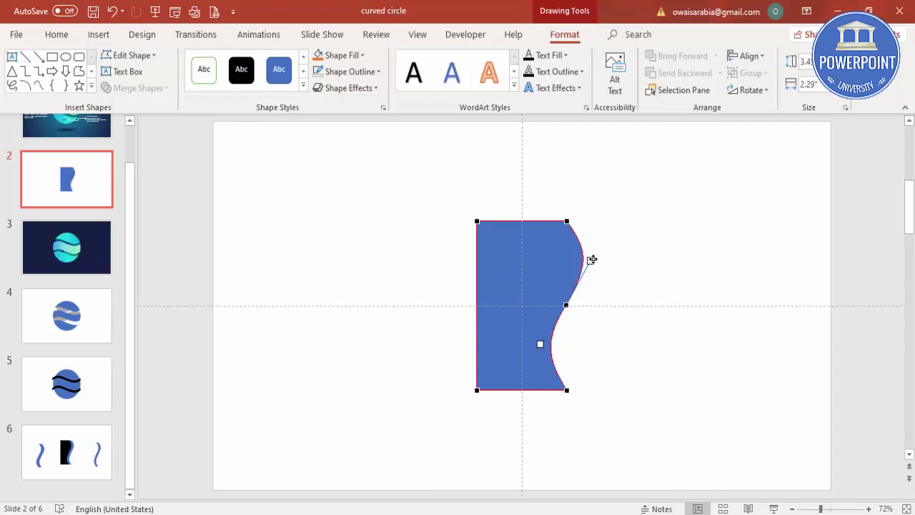
pyautogui.moveTo(590, 260); pyautogui.dragTo(593, 261)
pyautogui.click(619, 341)
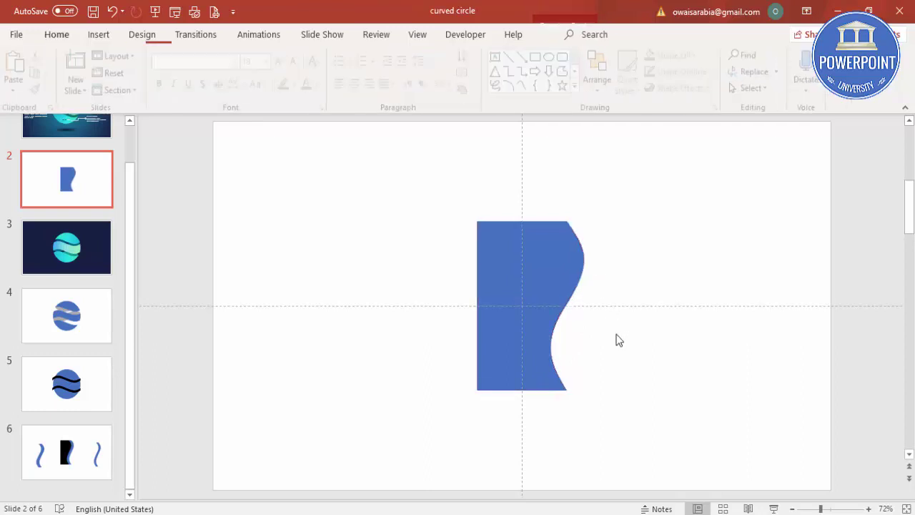
# Duplicate the wavy shape, fill the copy orange, and overlap it slightly left of the blue one
pyautogui.click(561, 274)
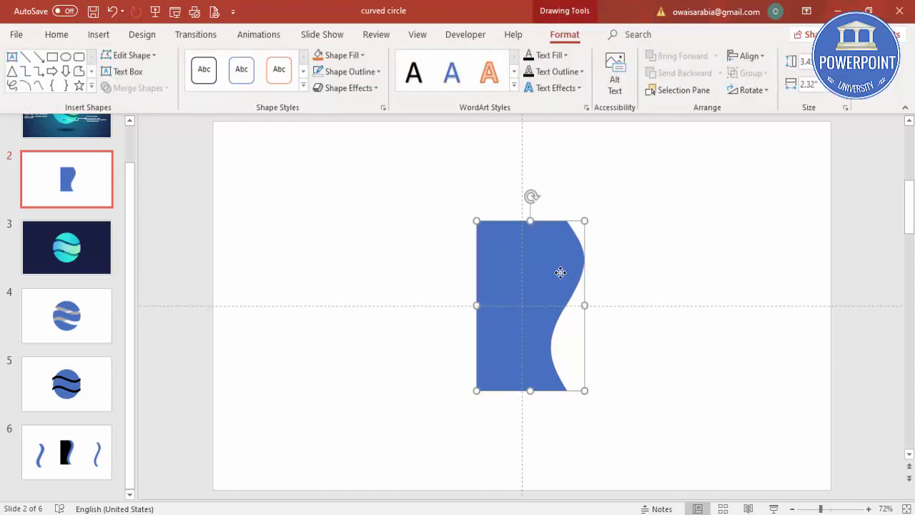
pyautogui.moveTo(561, 273); pyautogui.dragTo(674, 279)
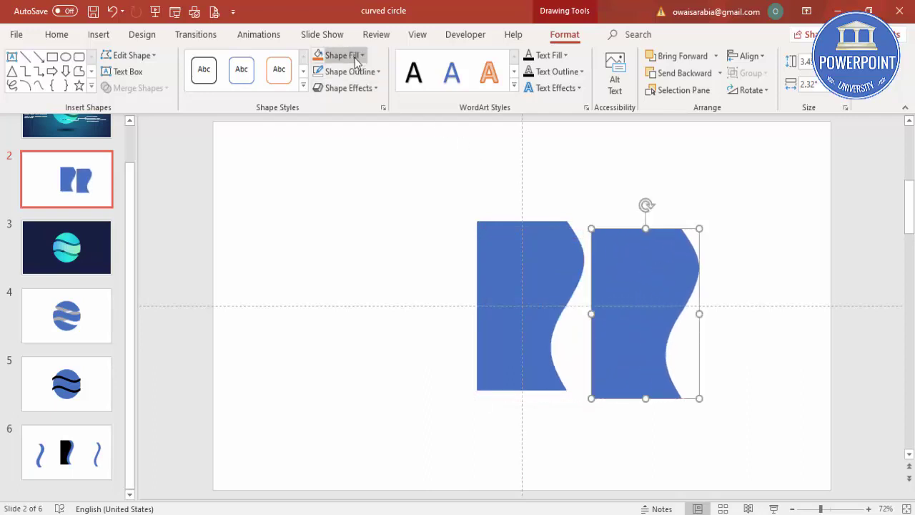
pyautogui.click(322, 56)
pyautogui.moveTo(615, 305); pyautogui.dragTo(491, 300)
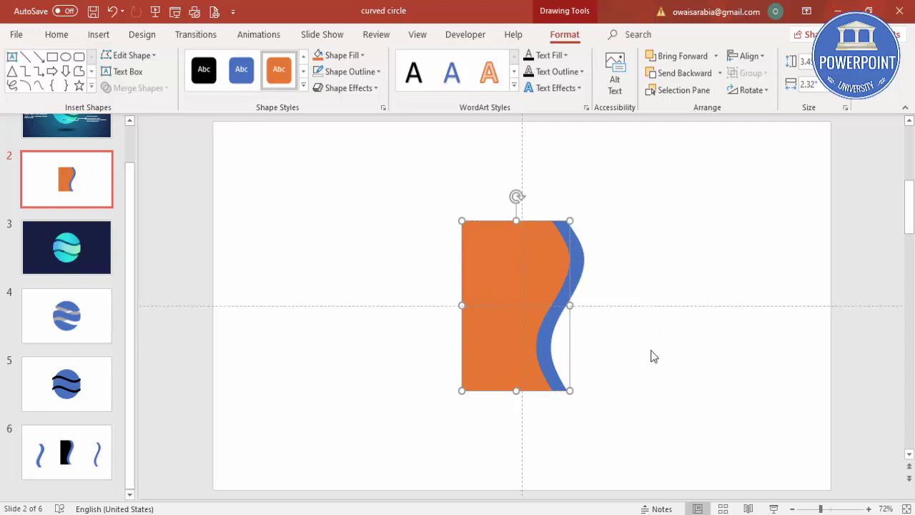
pyautogui.click(613, 283)
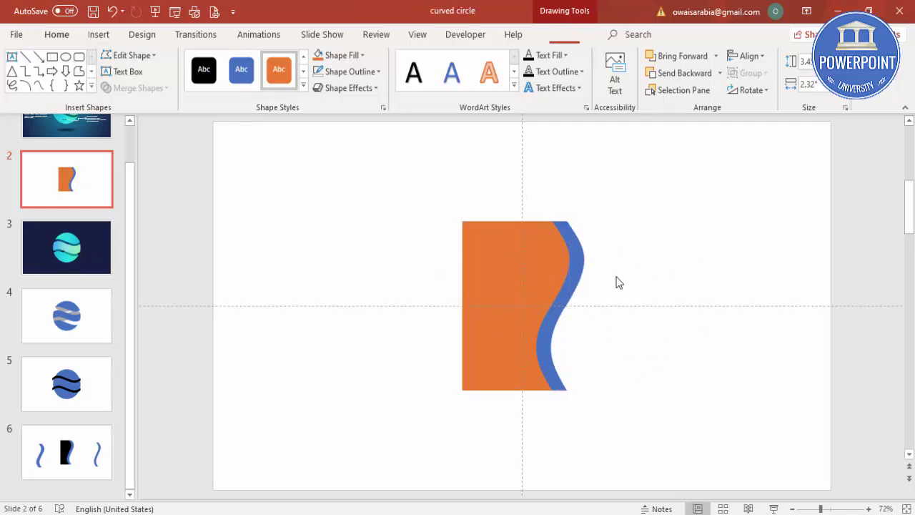
# Merge both shapes to cut the orange copy from the blue, then move the band left
pyautogui.click(581, 256)
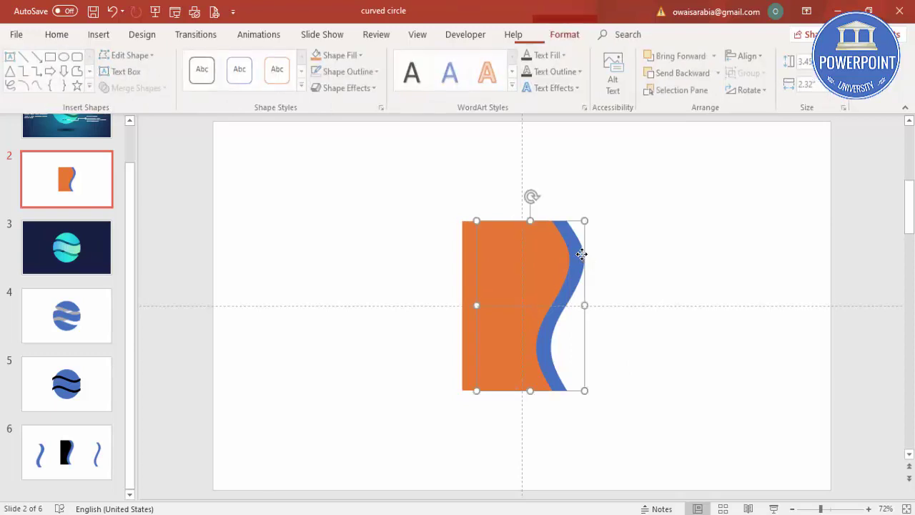
pyautogui.keyDown('shift'); pyautogui.click(478, 280); pyautogui.keyUp('shift')
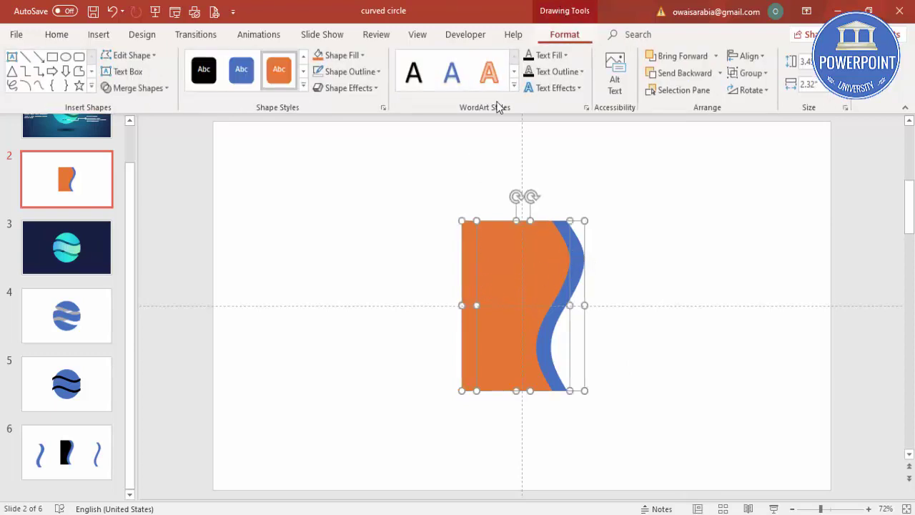
pyautogui.click(155, 92)
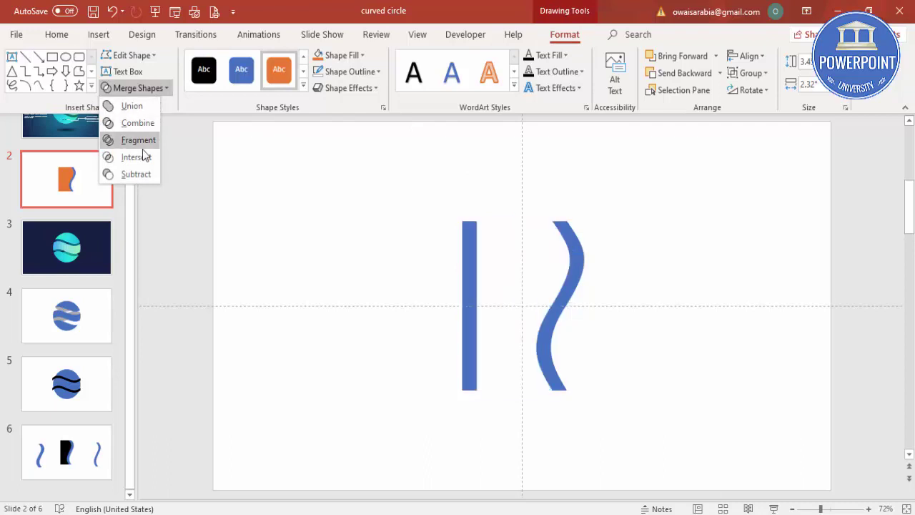
pyautogui.click(140, 174)
pyautogui.moveTo(572, 263); pyautogui.dragTo(275, 264)
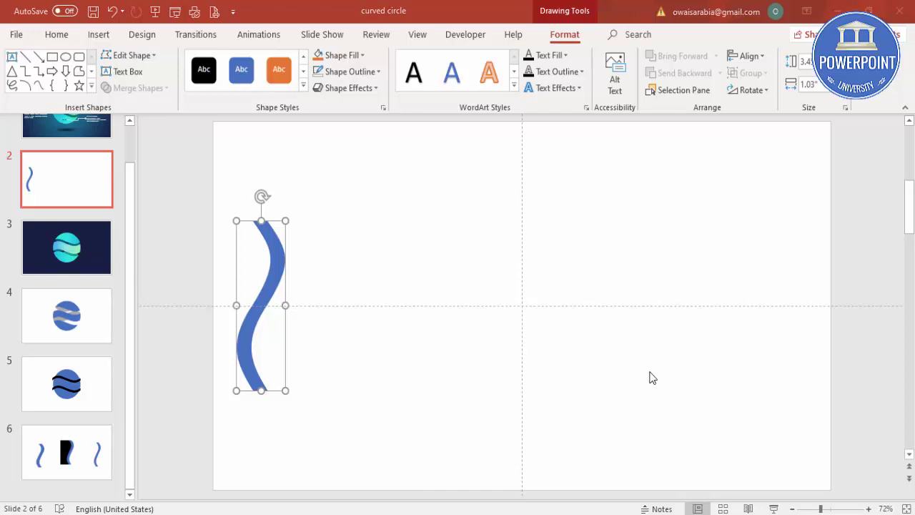
# Draw a large blue oval circle near the slide centre, right of the wave strip
pyautogui.click(98, 34)
pyautogui.click(219, 92)
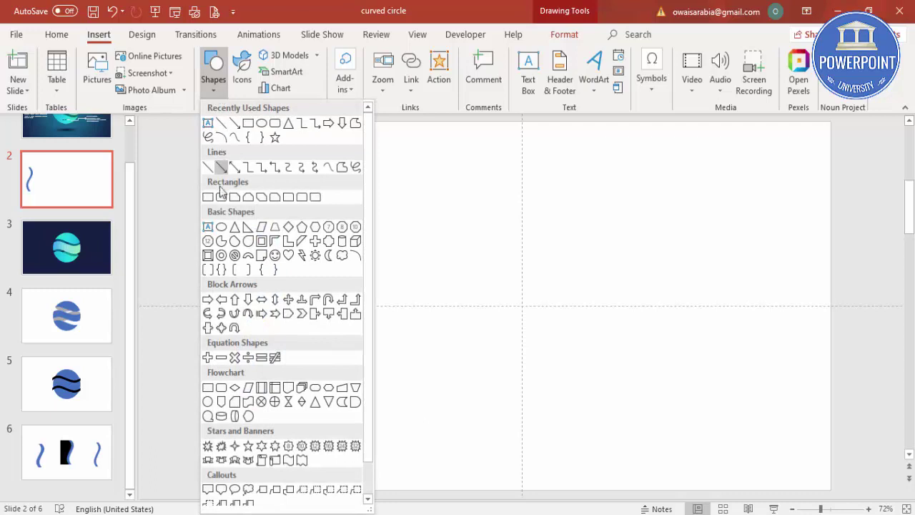
pyautogui.click(221, 228)
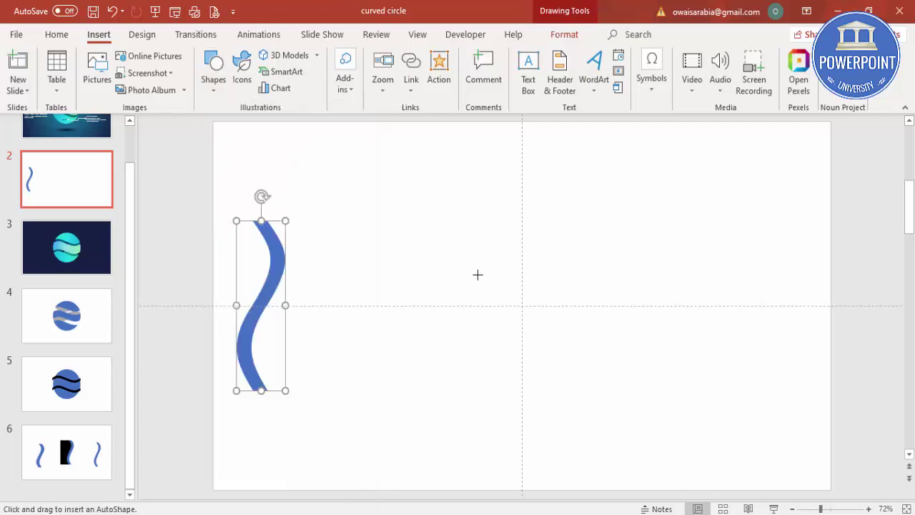
pyautogui.moveTo(452, 237); pyautogui.dragTo(630, 426)
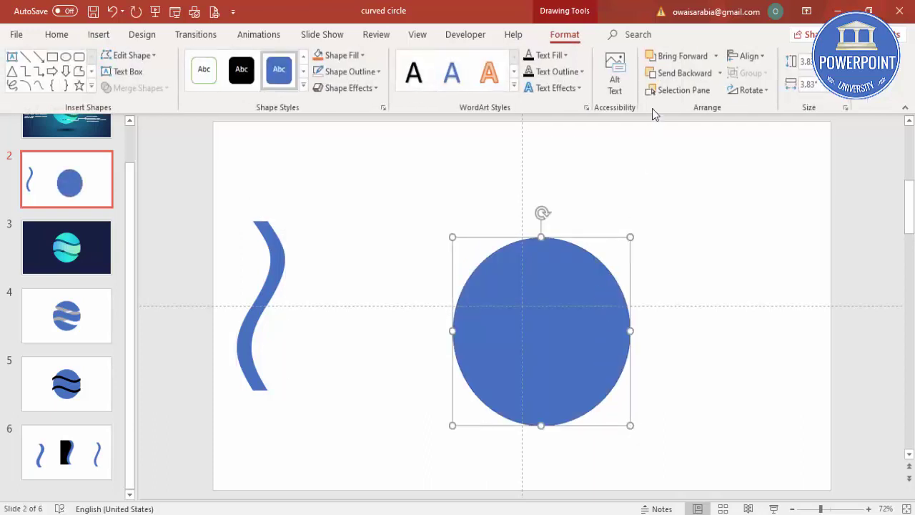
# Give the circle no outline, centre it horizontally and vertically, then select the S curve
pyautogui.click(368, 72)
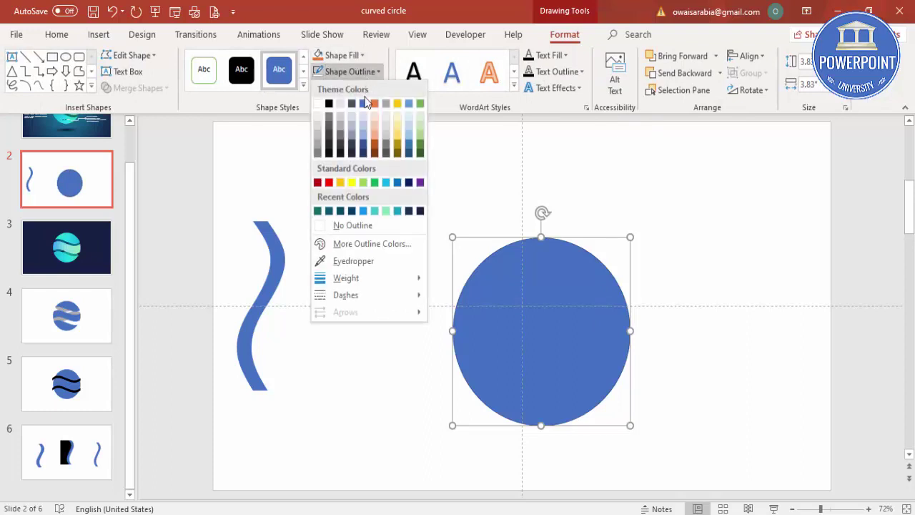
pyautogui.click(369, 223)
pyautogui.click(750, 56)
pyautogui.click(769, 90)
pyautogui.click(757, 58)
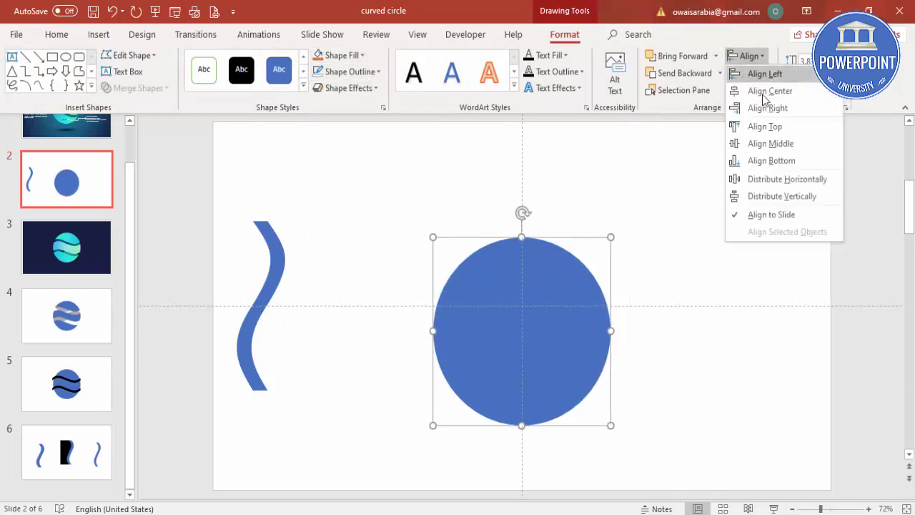
pyautogui.click(750, 143)
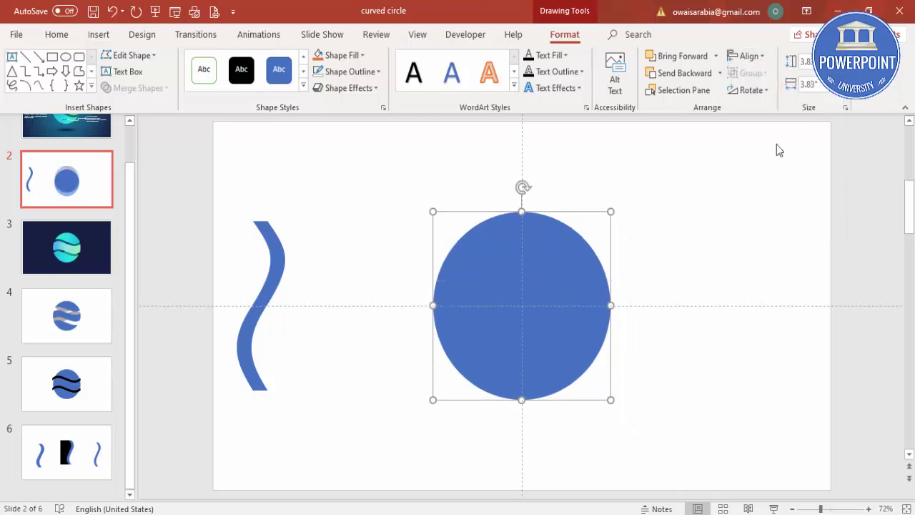
pyautogui.click(361, 208)
pyautogui.click(276, 256)
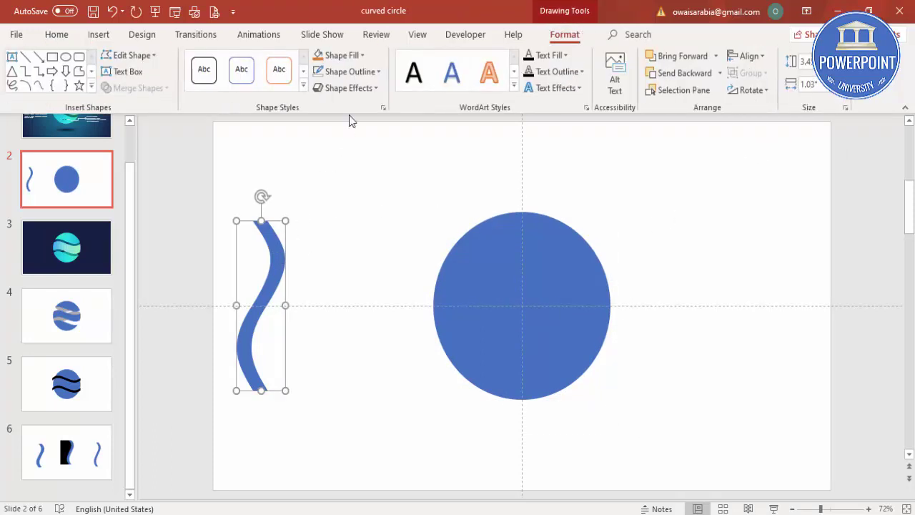
# Make the curve orange and lay a horizontal, widened copy across the circle's upper part
pyautogui.click(319, 58)
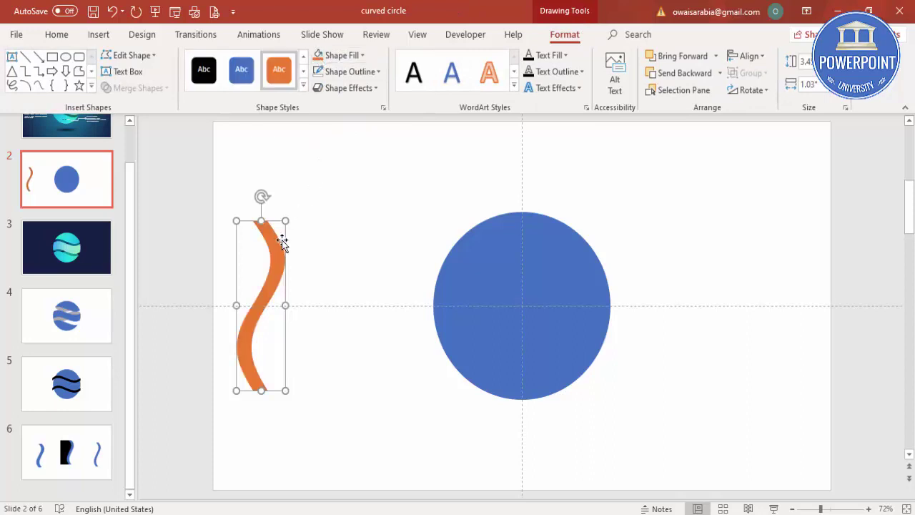
pyautogui.moveTo(275, 244); pyautogui.dragTo(664, 219)
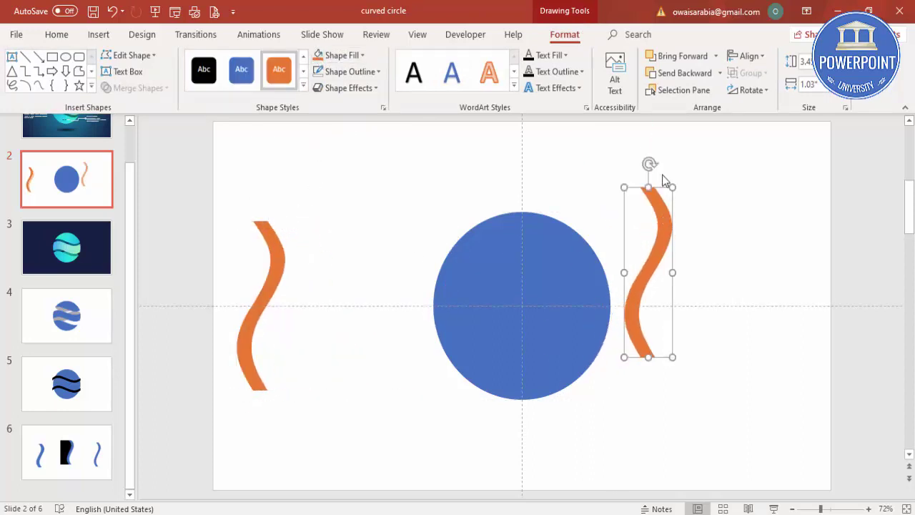
pyautogui.moveTo(651, 160); pyautogui.dragTo(546, 276)
pyautogui.moveTo(672, 284); pyautogui.dragTo(528, 290)
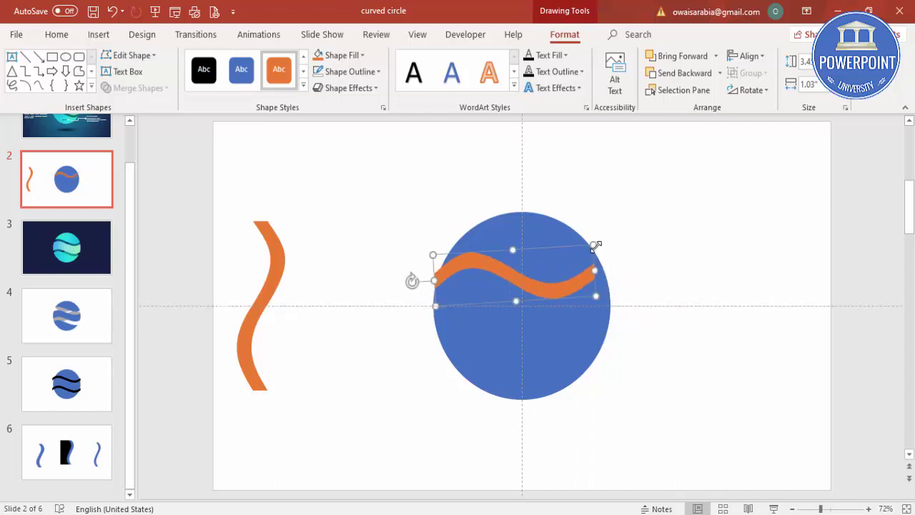
pyautogui.moveTo(596, 245); pyautogui.dragTo(616, 237)
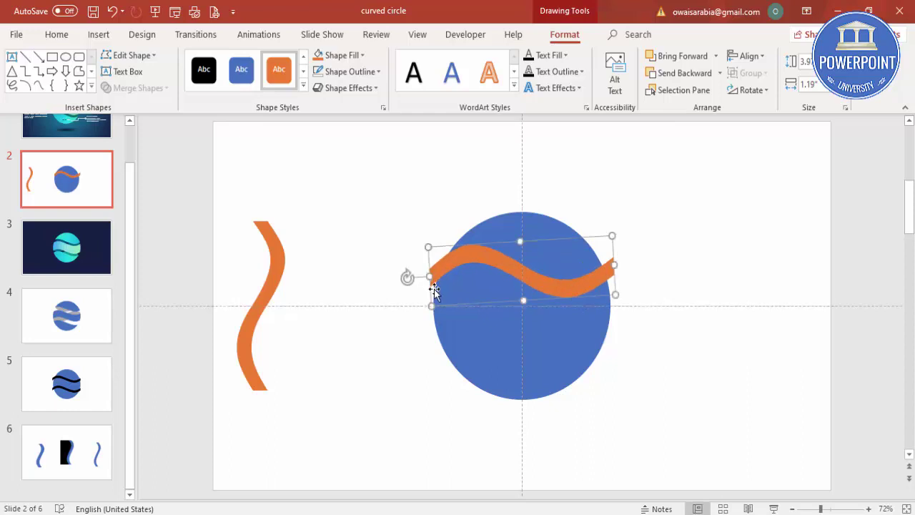
pyautogui.moveTo(433, 306); pyautogui.dragTo(426, 309)
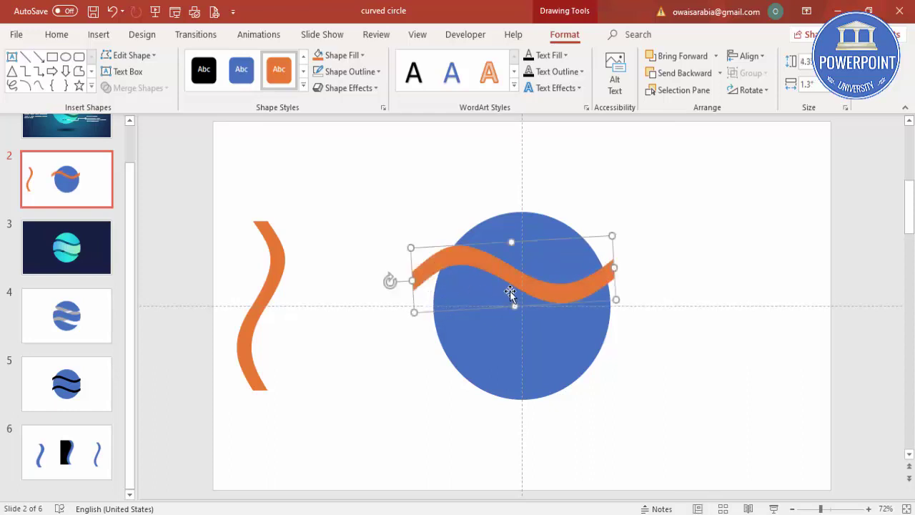
pyautogui.moveTo(532, 288); pyautogui.dragTo(534, 283)
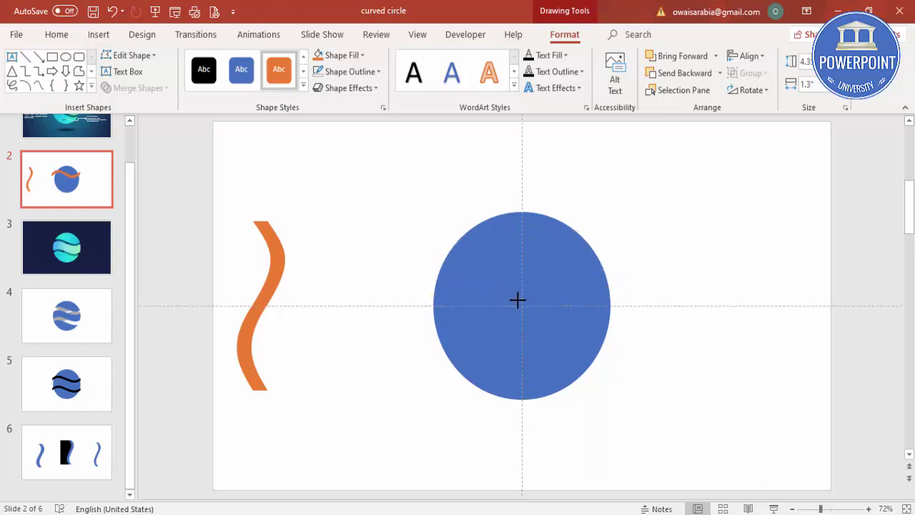
pyautogui.moveTo(517, 298); pyautogui.dragTo(570, 284)
# Duplicate the orange wave and place the copy across the circle's lower part
pyautogui.hotkey('ctrl', 'd')
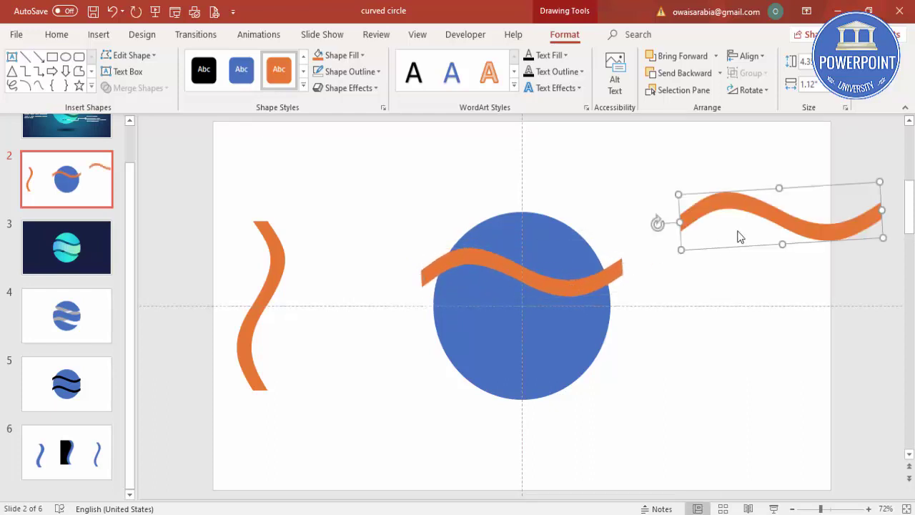
pyautogui.moveTo(756, 206); pyautogui.dragTo(503, 338)
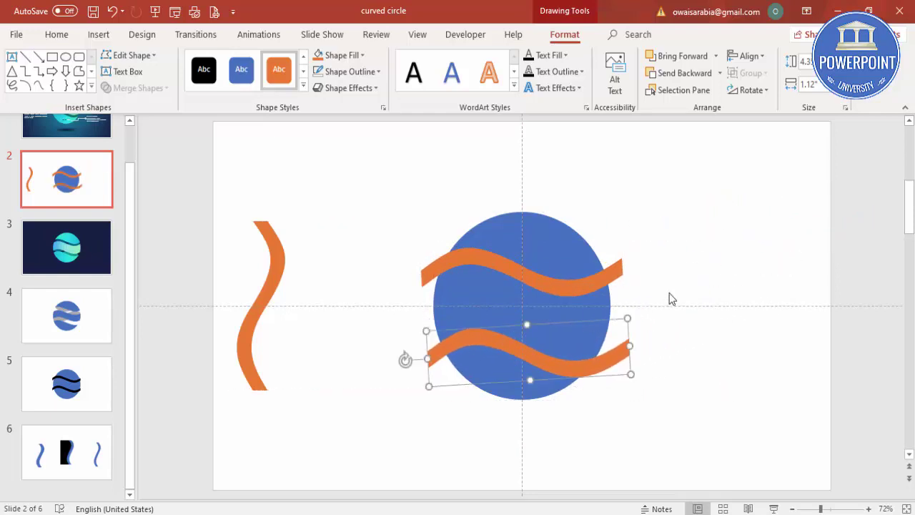
pyautogui.click(667, 258)
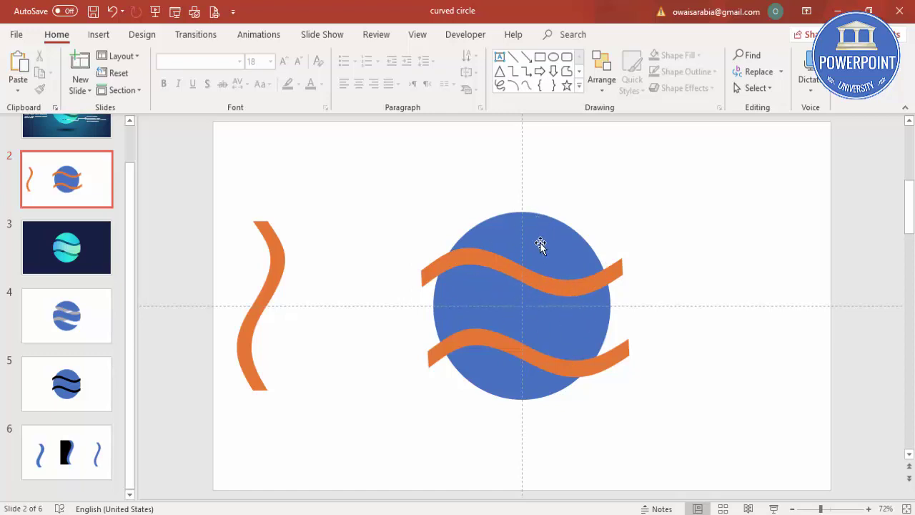
# Fragment the blue circle along both orange waves
pyautogui.click(516, 224)
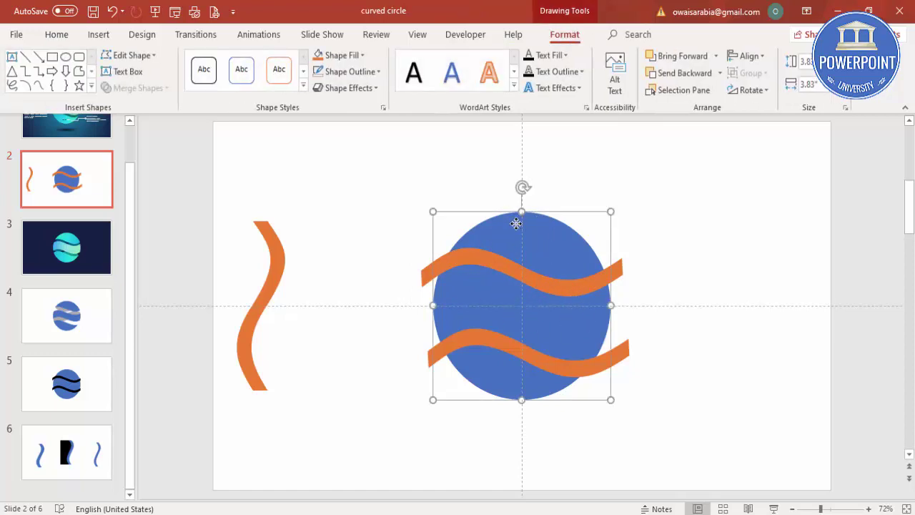
pyautogui.keyDown('shift'); pyautogui.click(441, 269); pyautogui.keyUp('shift')
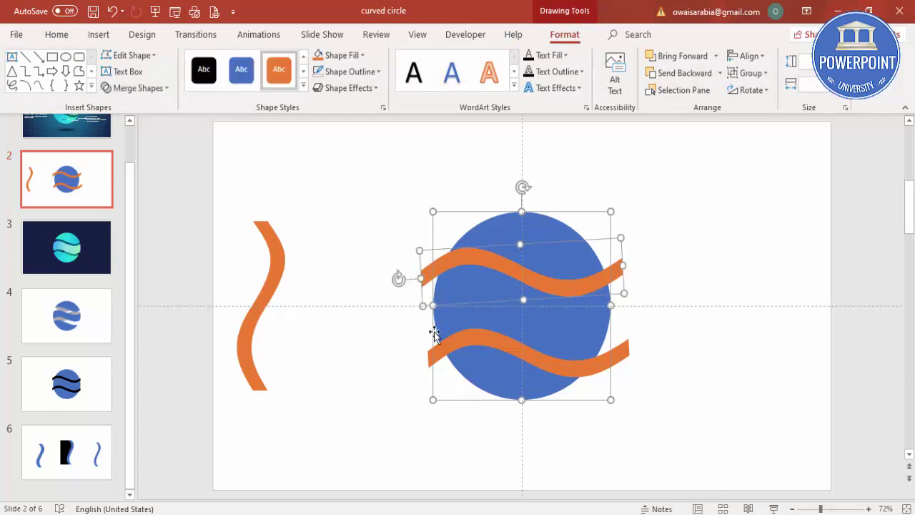
pyautogui.keyDown('shift'); pyautogui.click(429, 362); pyautogui.keyUp('shift')
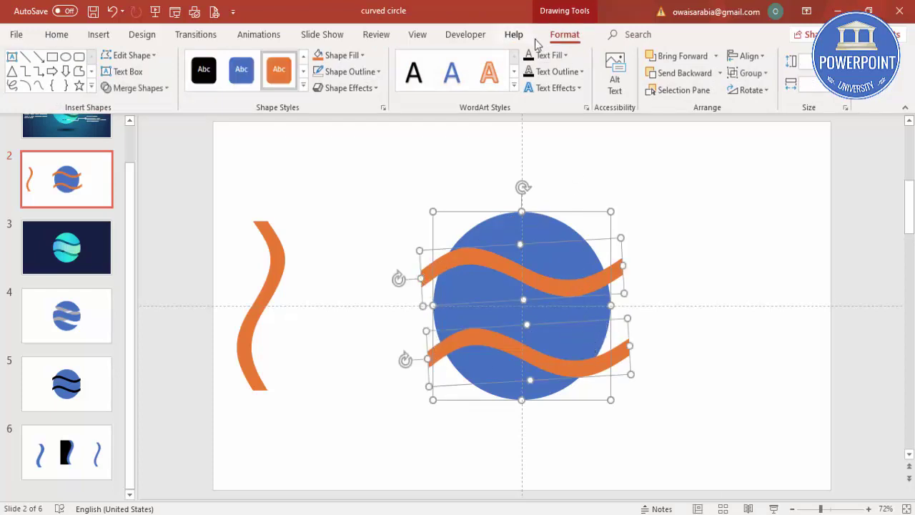
pyautogui.click(149, 88)
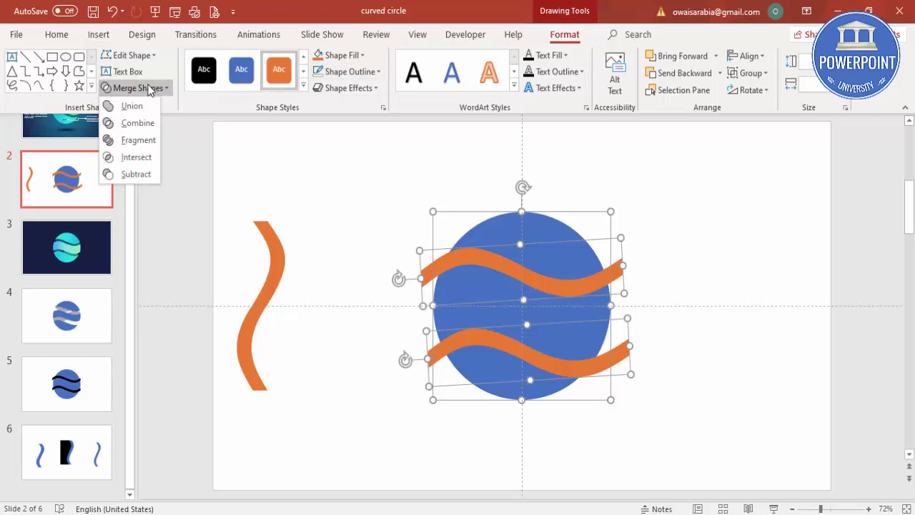
pyautogui.click(138, 140)
# Delete both wave pieces and the four small overhang fragments, leaving white gaps in the circle
pyautogui.click(338, 191)
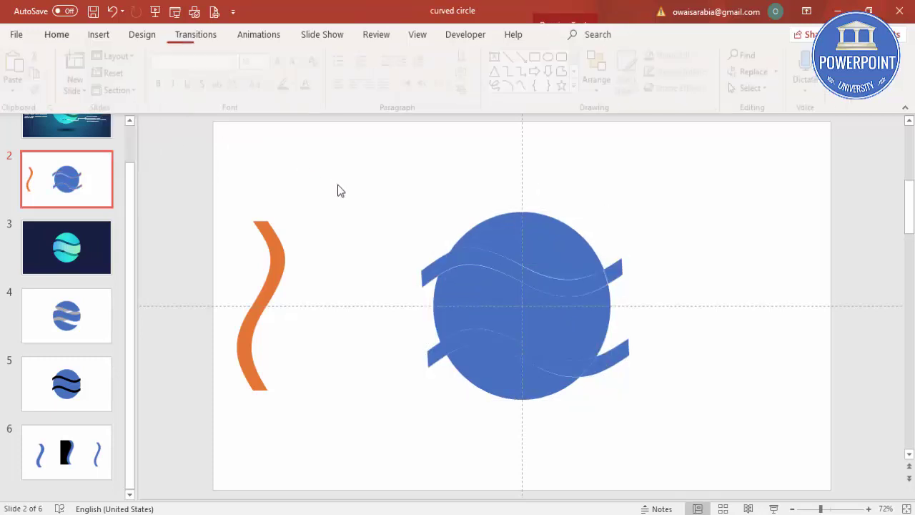
pyautogui.click(491, 257)
pyautogui.press('Delete')
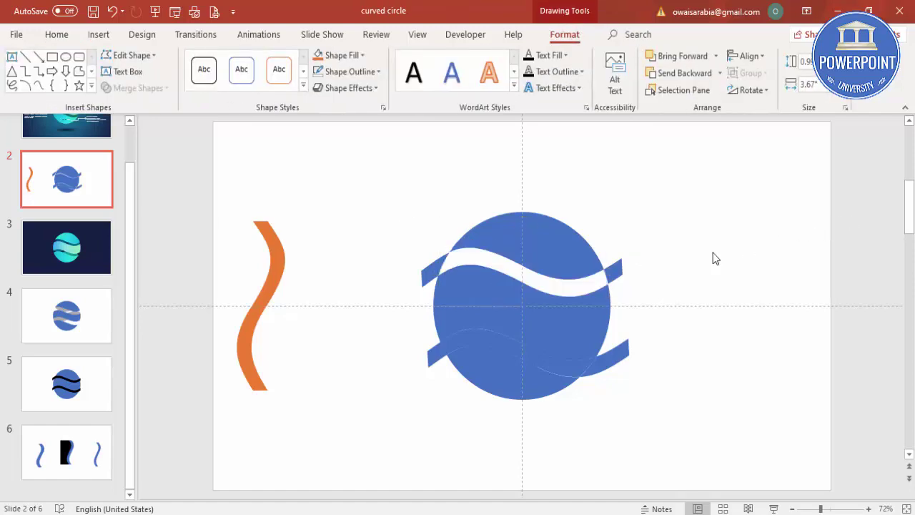
pyautogui.click(617, 270)
pyautogui.press('Delete')
pyautogui.click(438, 269)
pyautogui.press('Delete')
pyautogui.click(438, 354)
pyautogui.press('Delete')
pyautogui.click(456, 341)
pyautogui.press('Delete')
pyautogui.click(601, 358)
pyautogui.press('Delete')
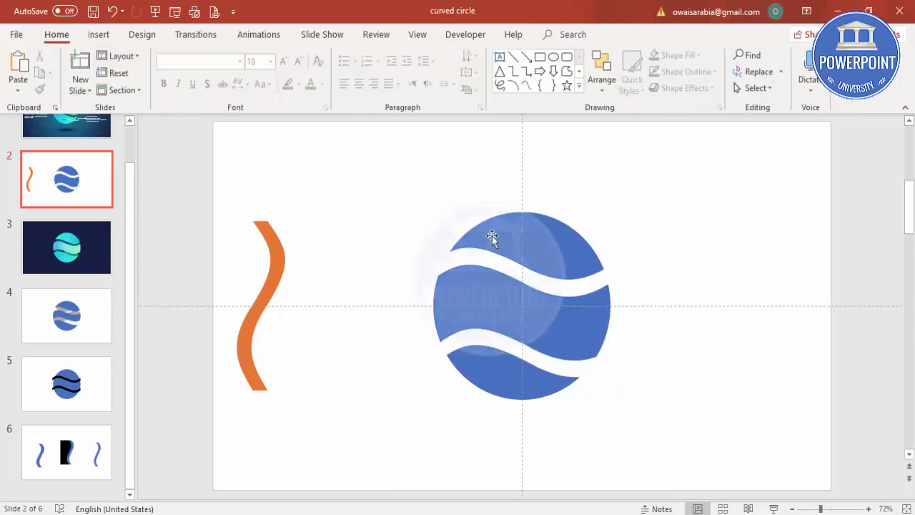